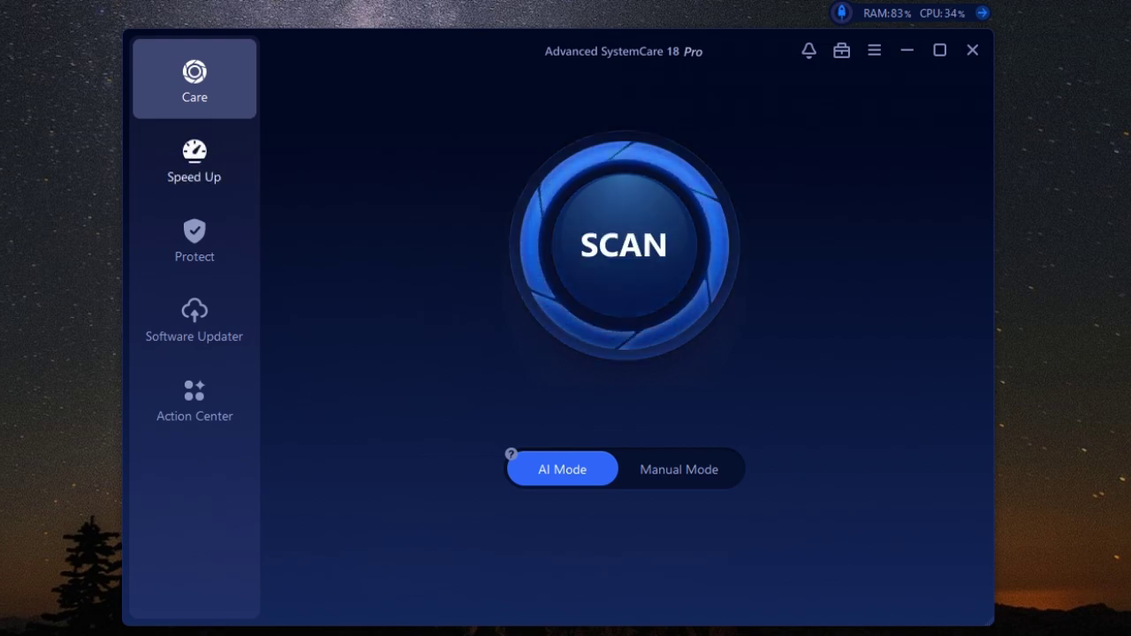
# Step: Review the Speed Up optimization cards, then switch to the Protect page
pyautogui.click(195, 163)
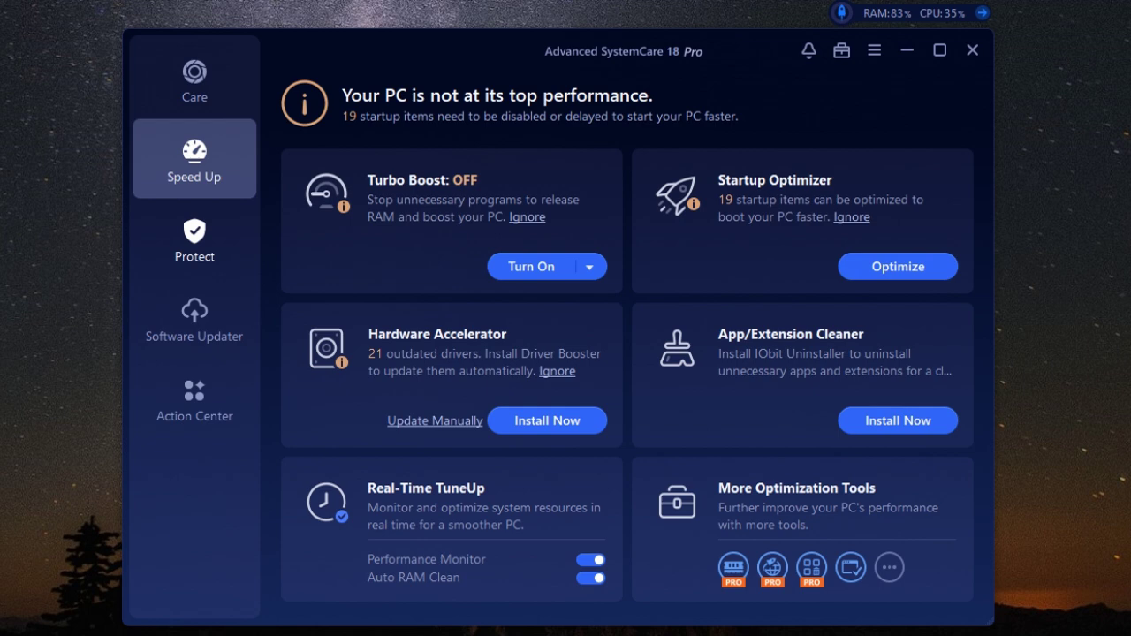
pyautogui.click(194, 238)
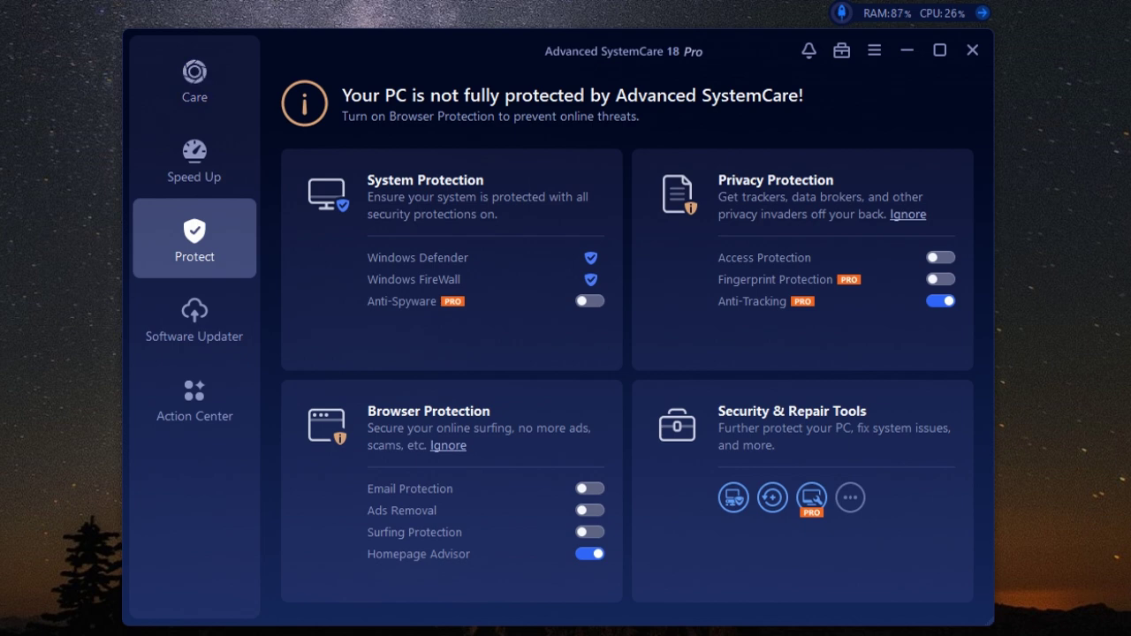
# Step: Return to the Care page with the scan ready in AI Mode
pyautogui.click(194, 79)
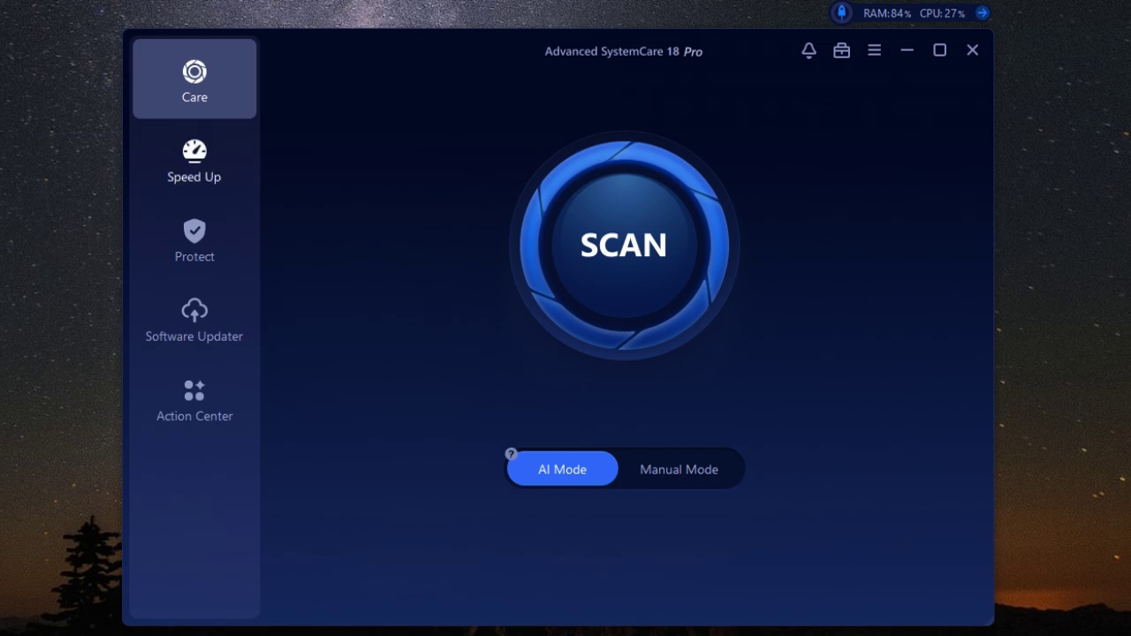
pyautogui.click(195, 161)
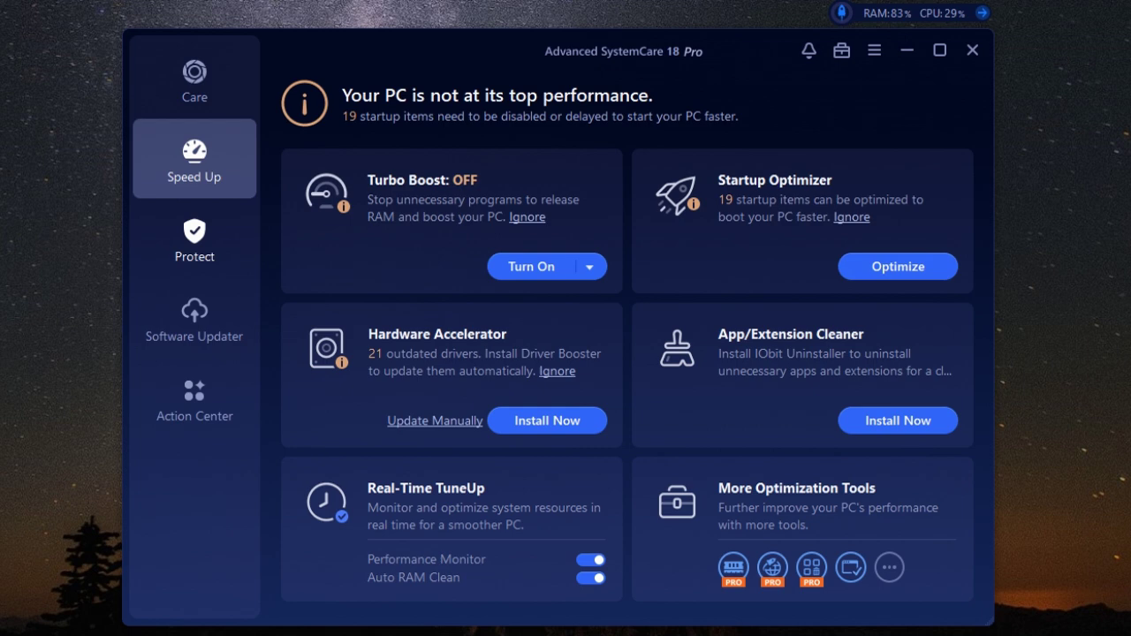
pyautogui.click(195, 239)
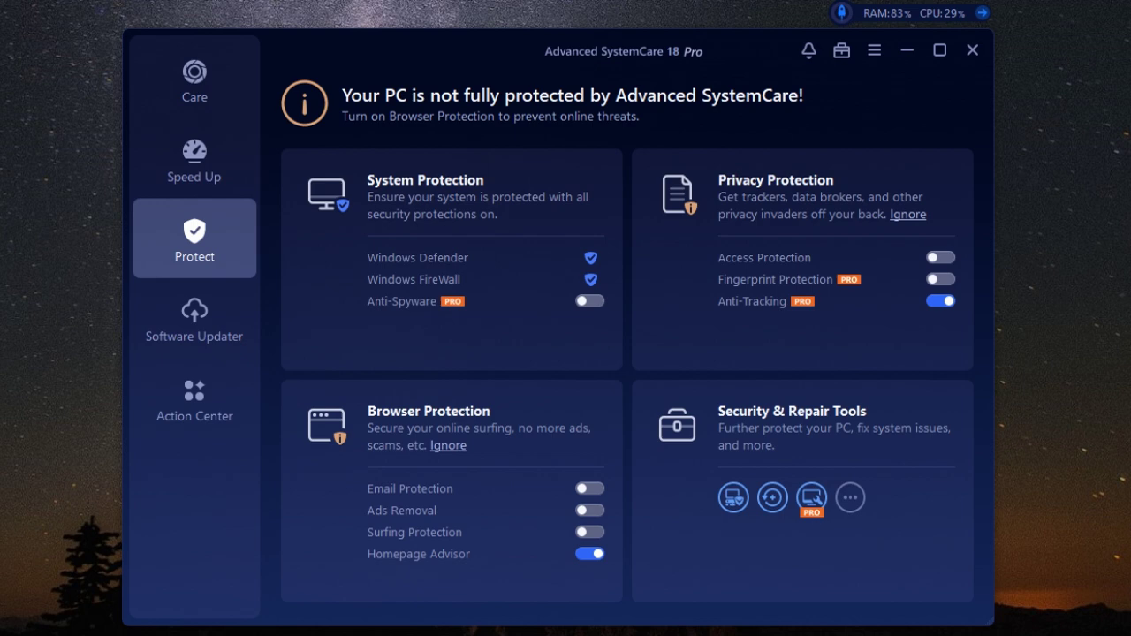
pyautogui.click(194, 319)
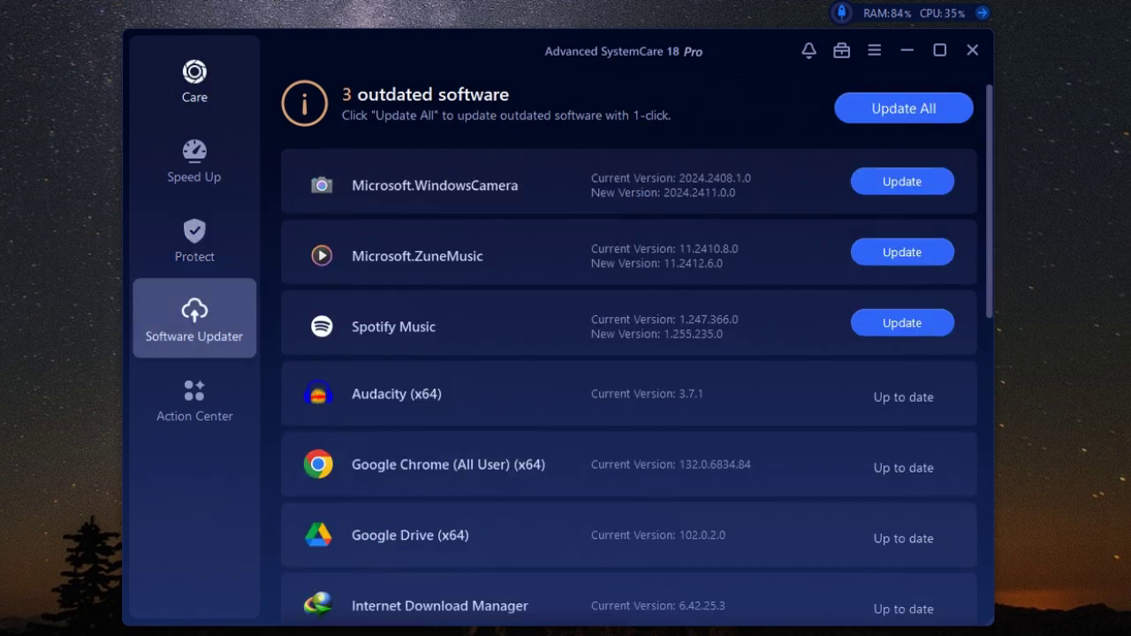
pyautogui.click(194, 79)
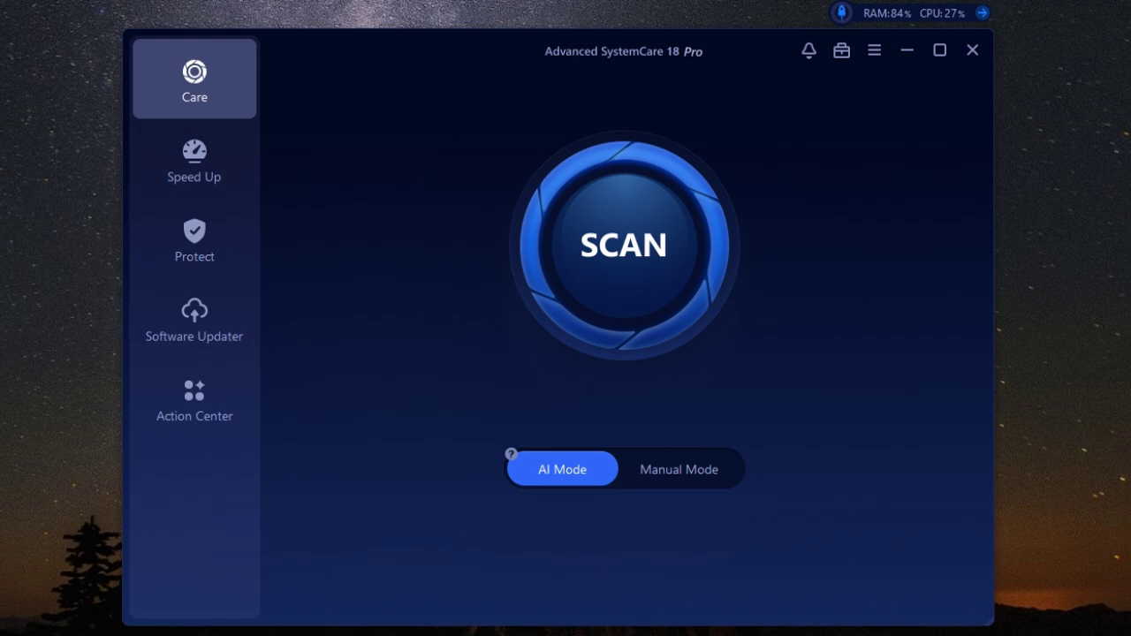
pyautogui.click(195, 164)
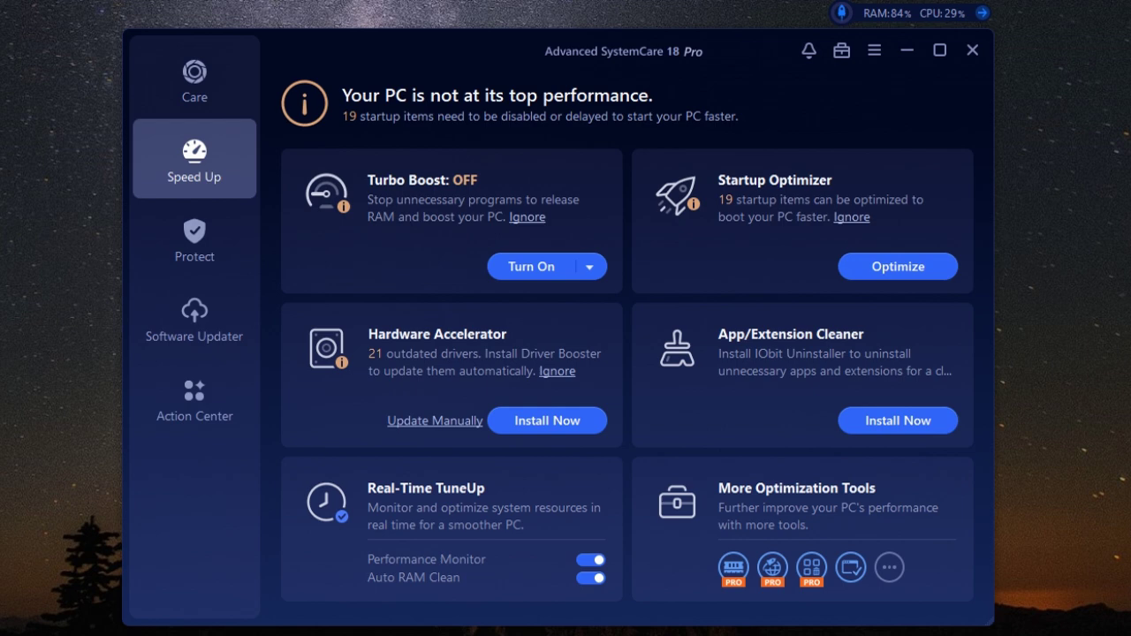
pyautogui.click(194, 80)
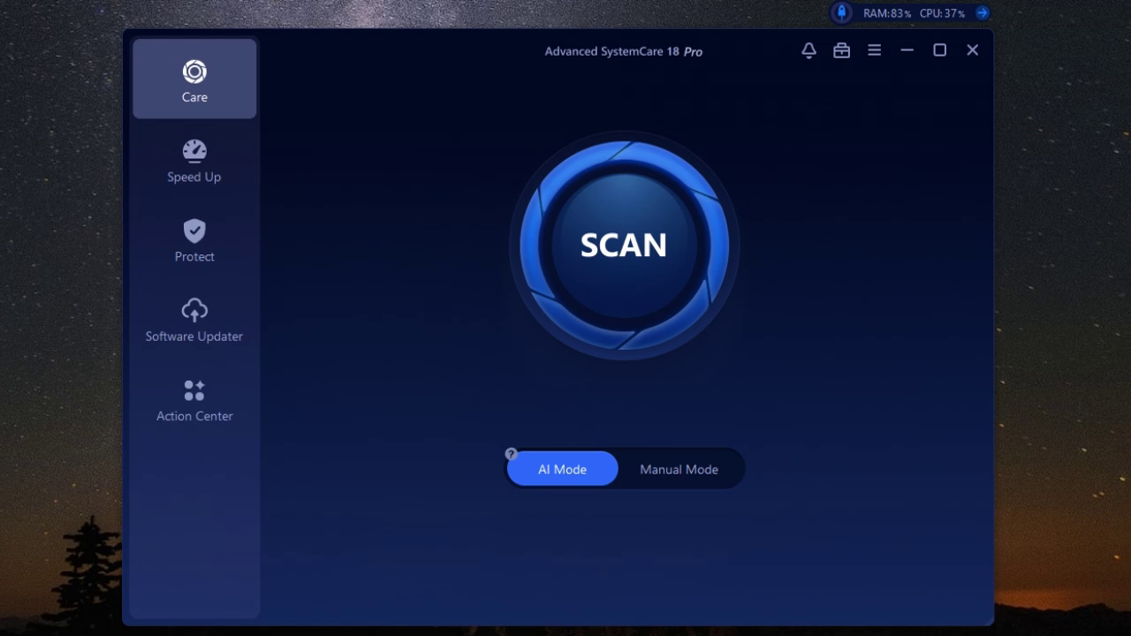
pyautogui.click(679, 469)
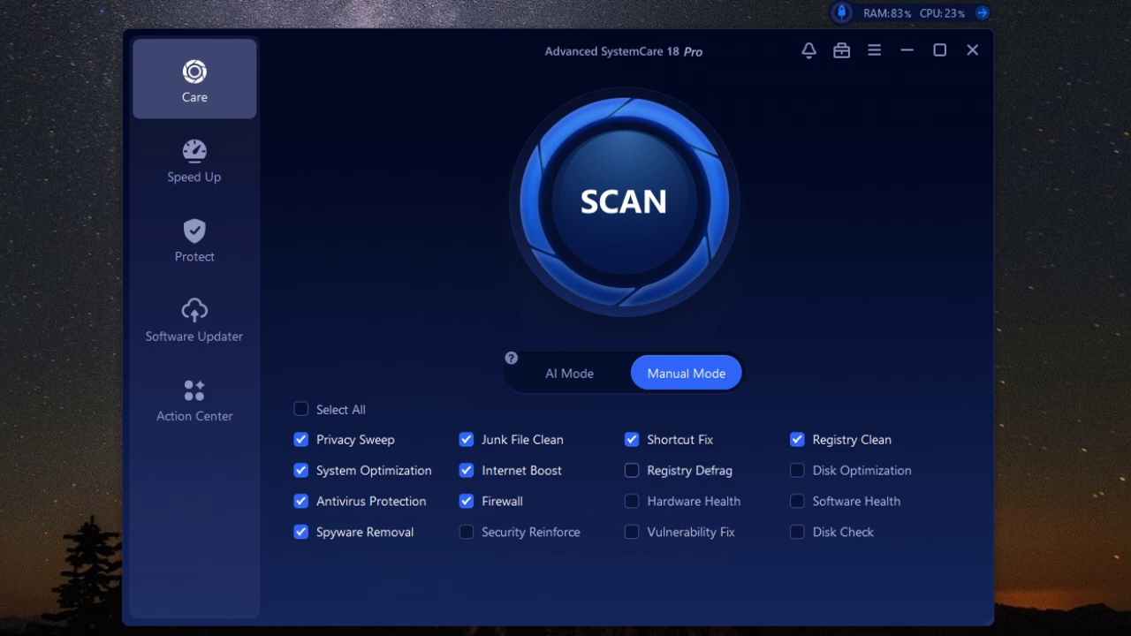
pyautogui.click(631, 470)
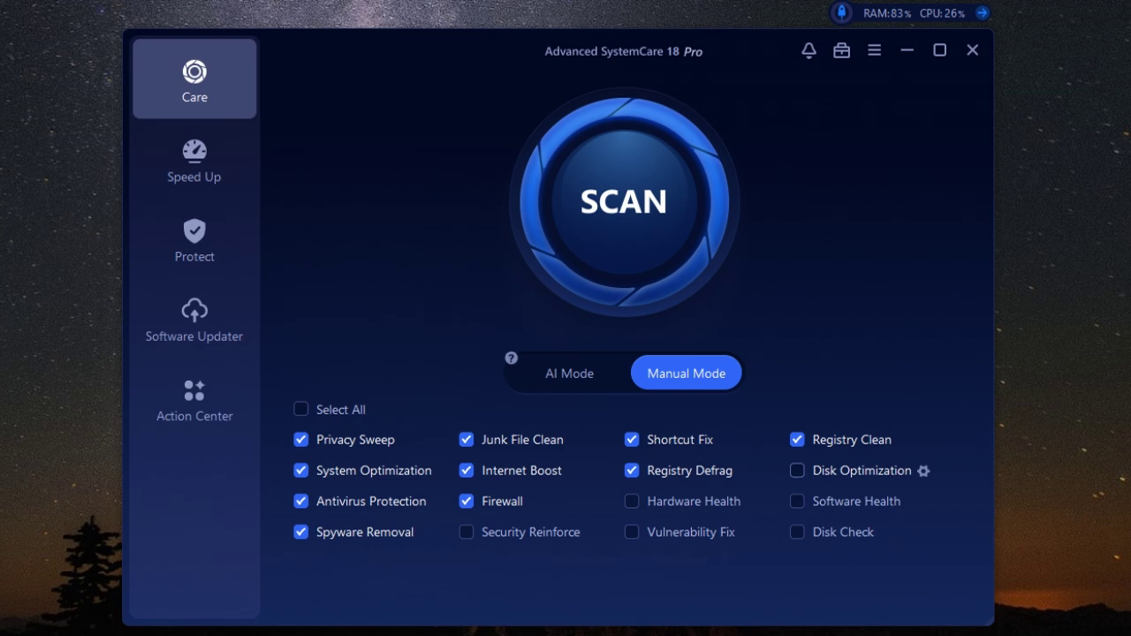
pyautogui.click(797, 471)
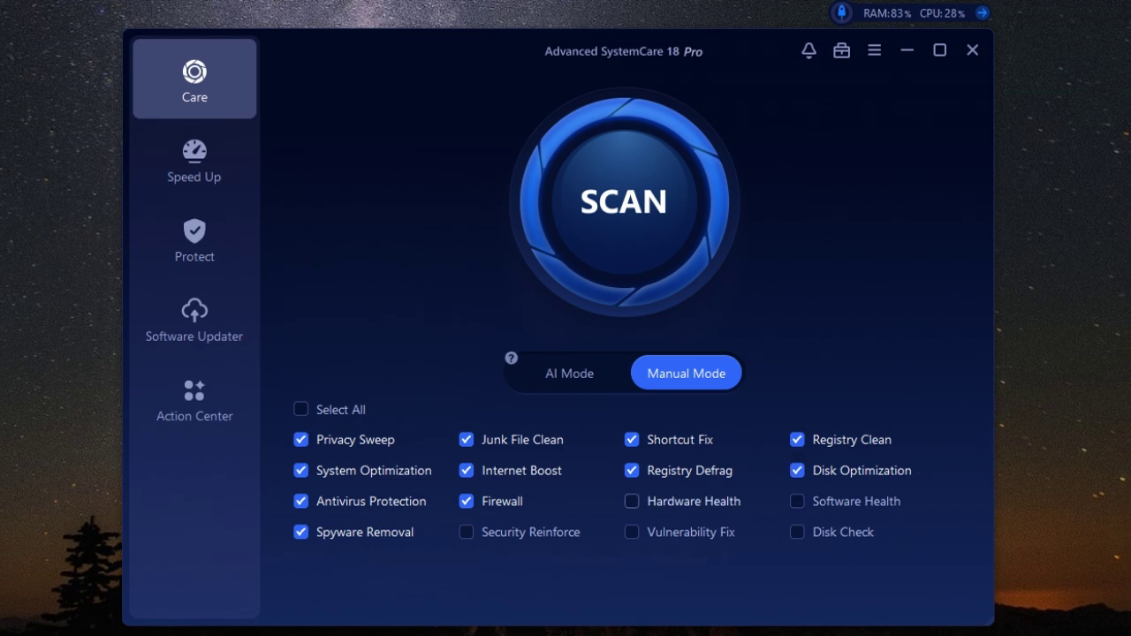
pyautogui.click(631, 501)
pyautogui.click(796, 501)
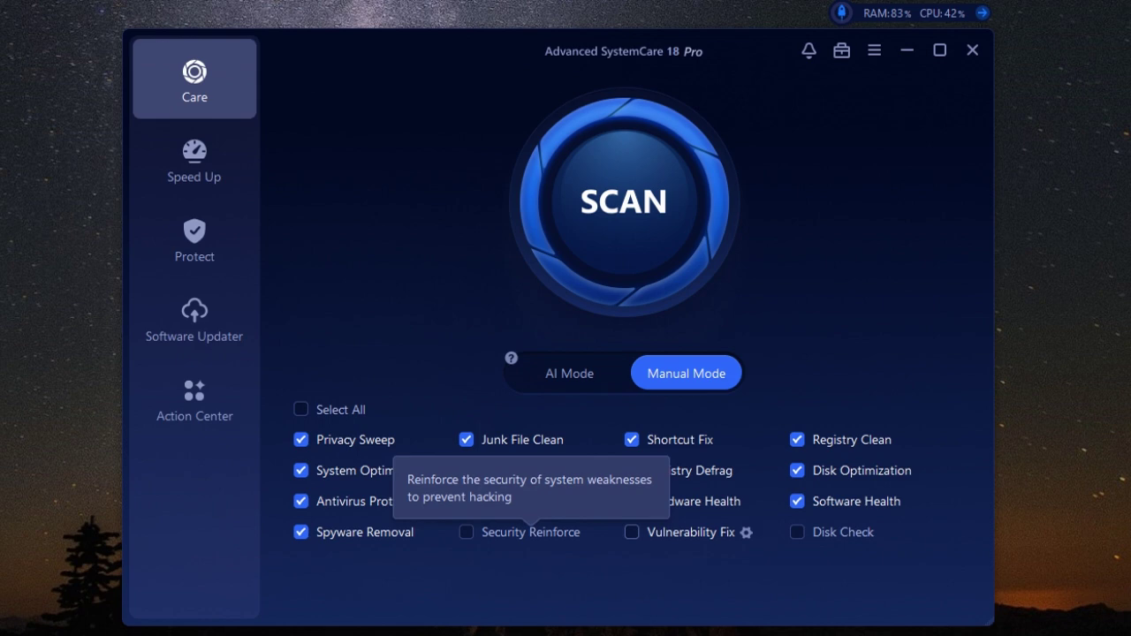
pyautogui.click(797, 501)
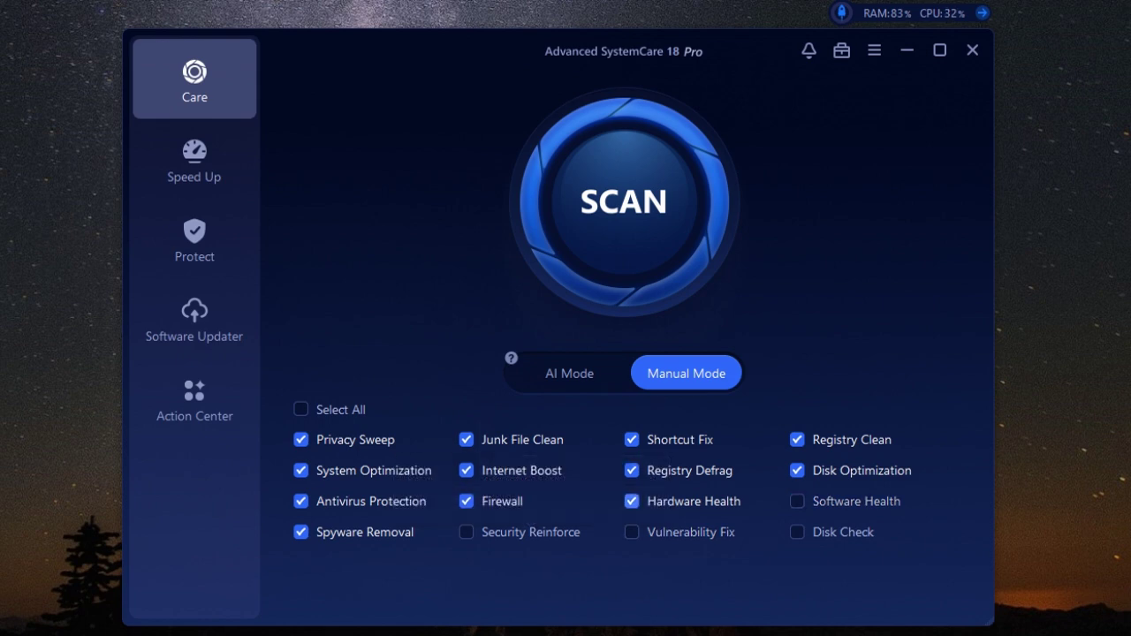
pyautogui.click(631, 501)
pyautogui.click(631, 470)
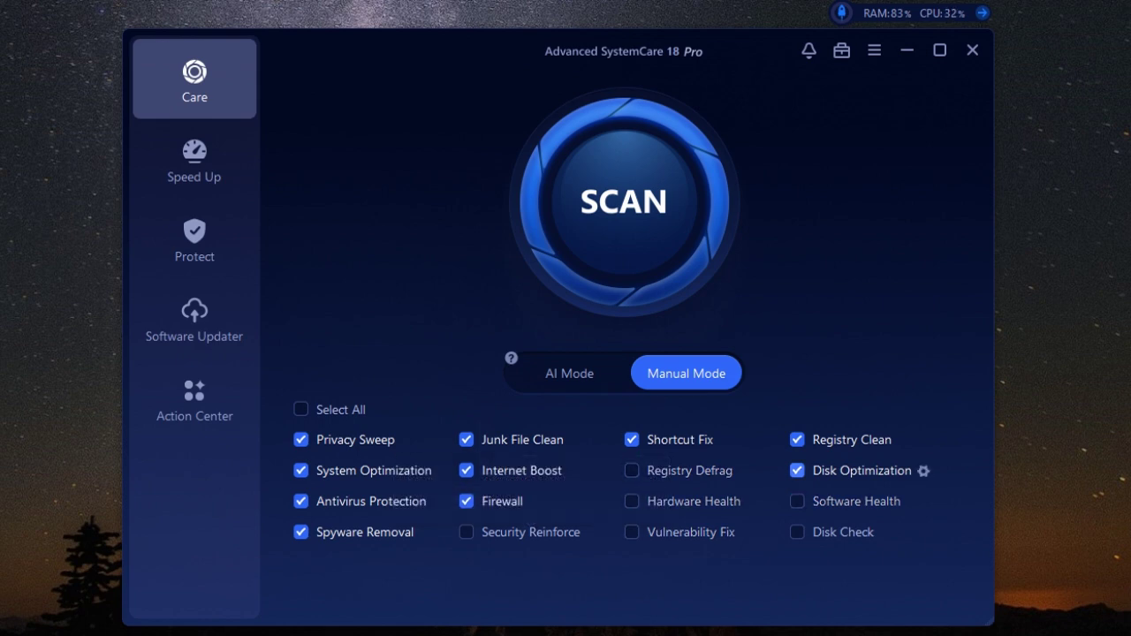
pyautogui.click(796, 470)
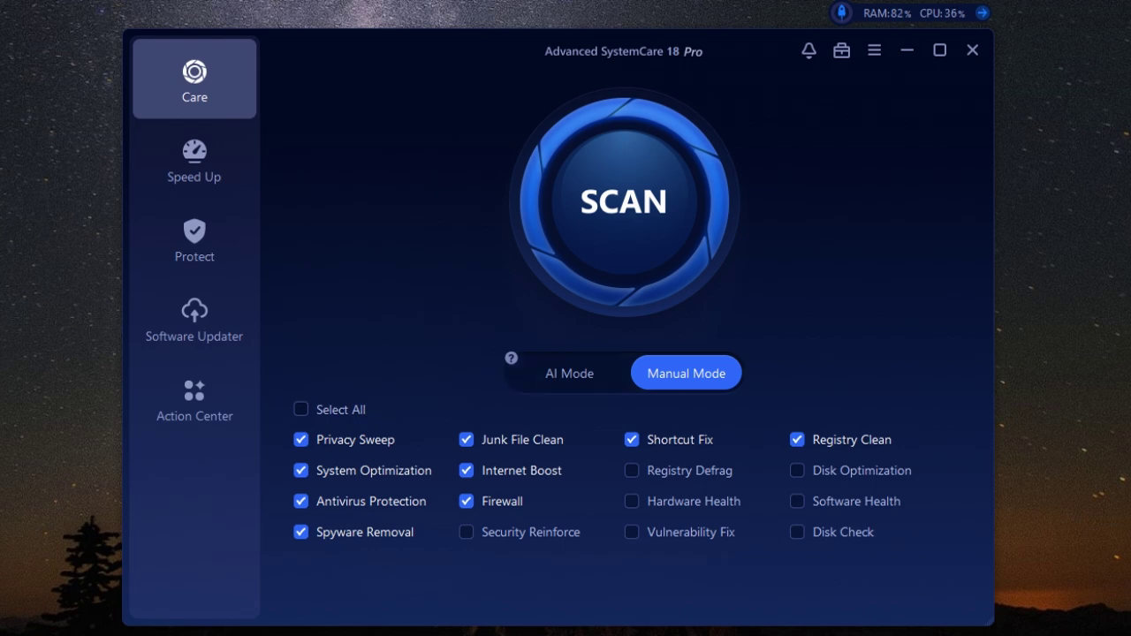
pyautogui.click(569, 373)
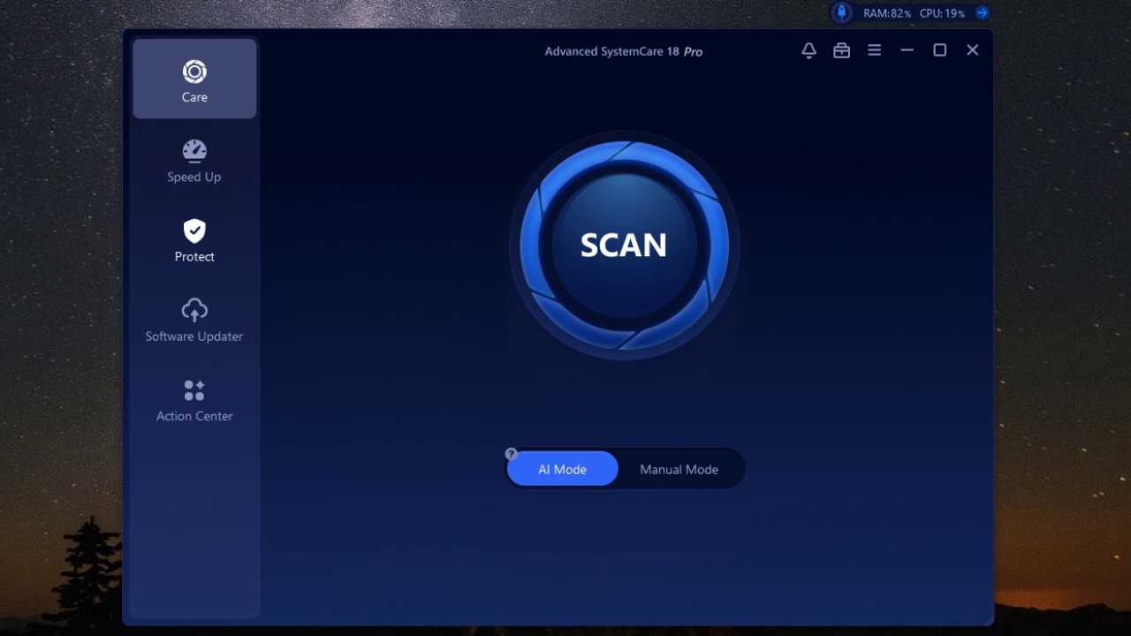
# Step: Show the Protect page with Anti-Tracking and Homepage Advisor enabled
pyautogui.click(194, 239)
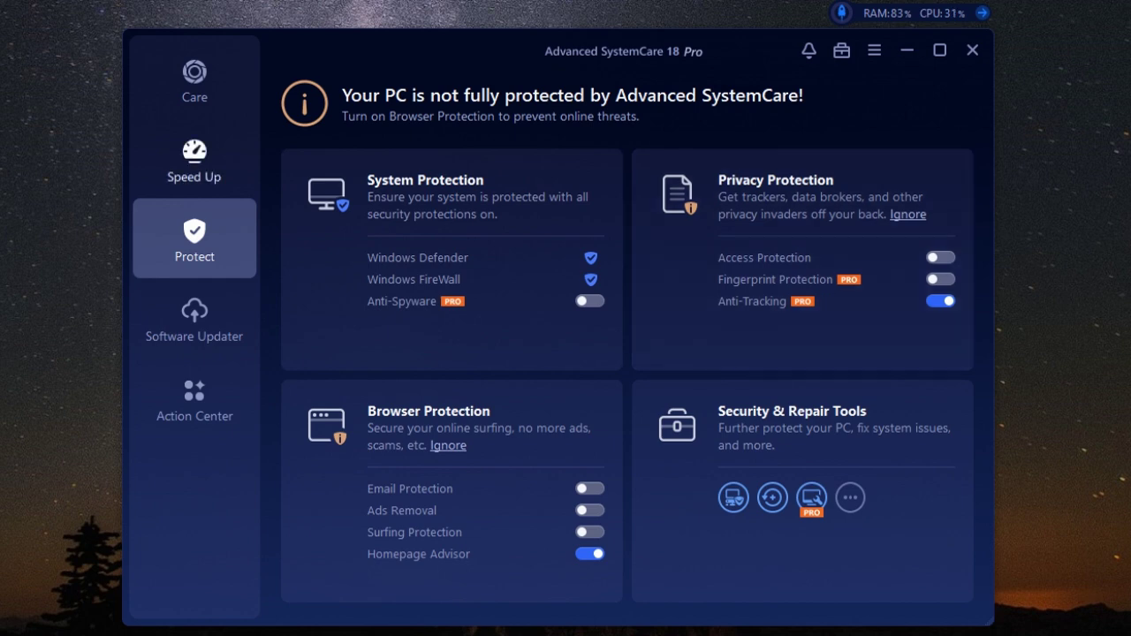
# Step: Show the Speed Up page listing Turbo Boost off and 19 startup items
pyautogui.click(195, 161)
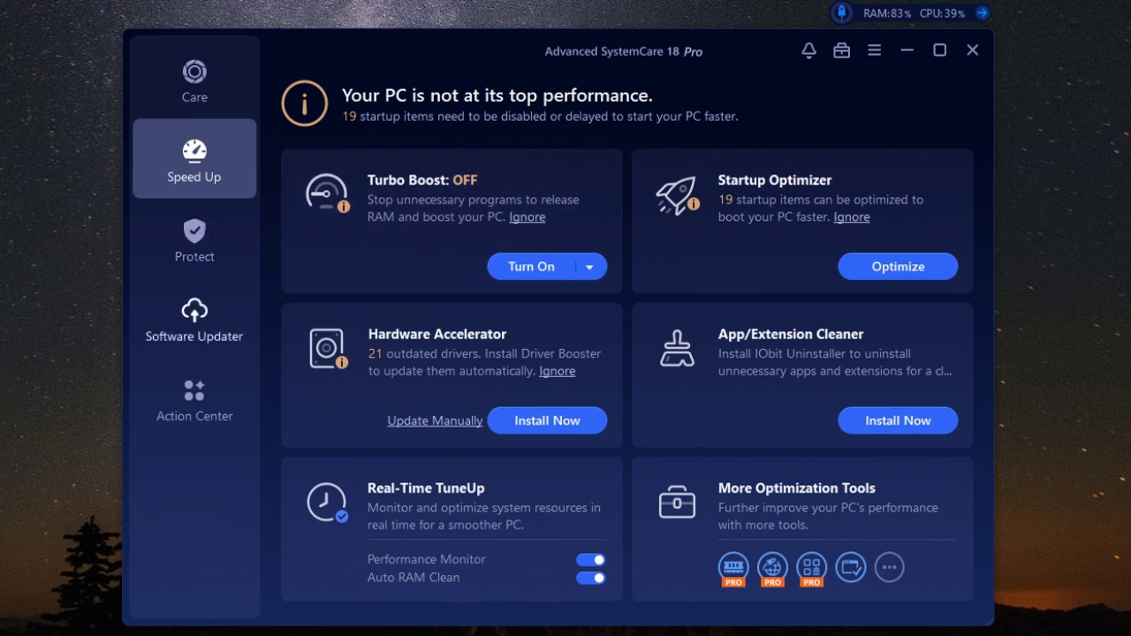
# Step: Browse the Software Updater list of installed programs, including the 3 outdated ones
pyautogui.click(194, 318)
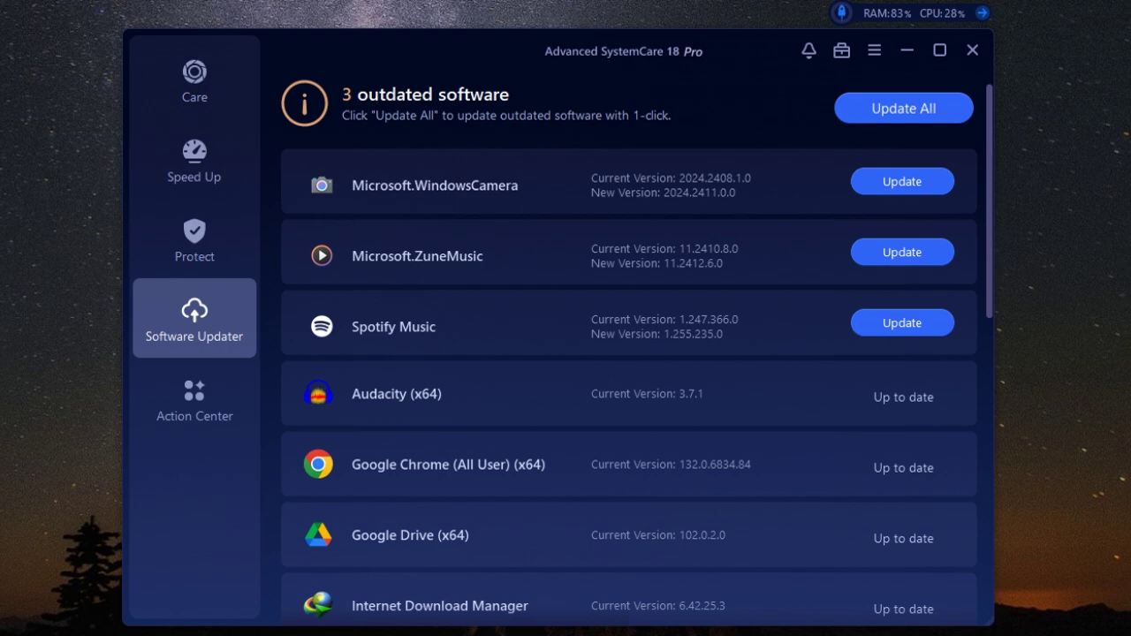
pyautogui.scroll(-1, 630, 345)
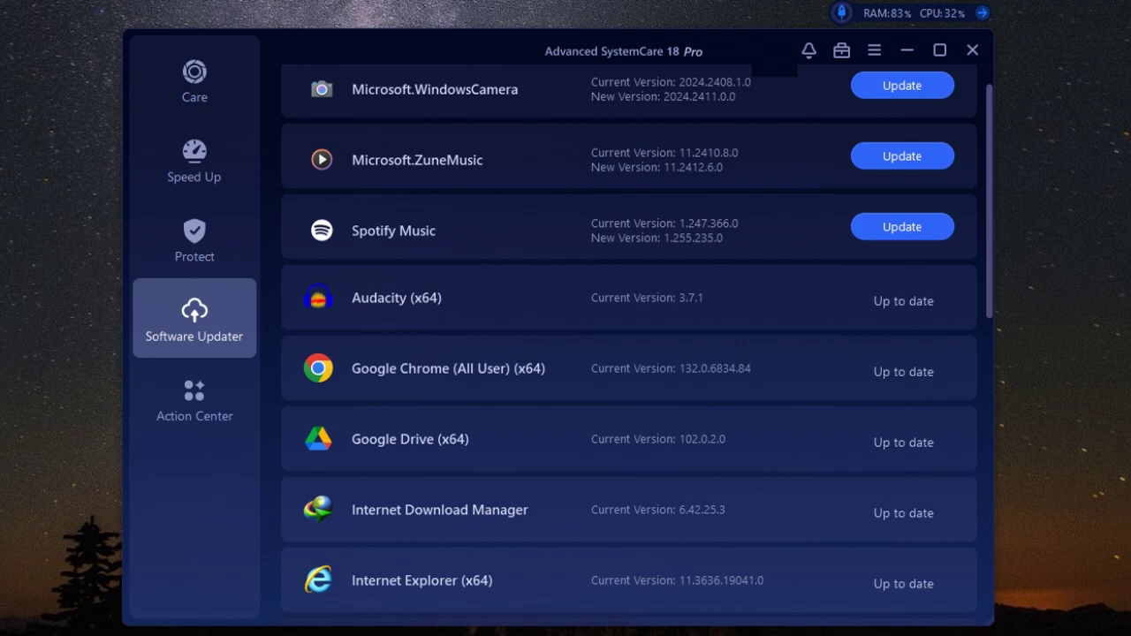
pyautogui.scroll(-2, 629, 345)
pyautogui.scroll(-4, 629, 344)
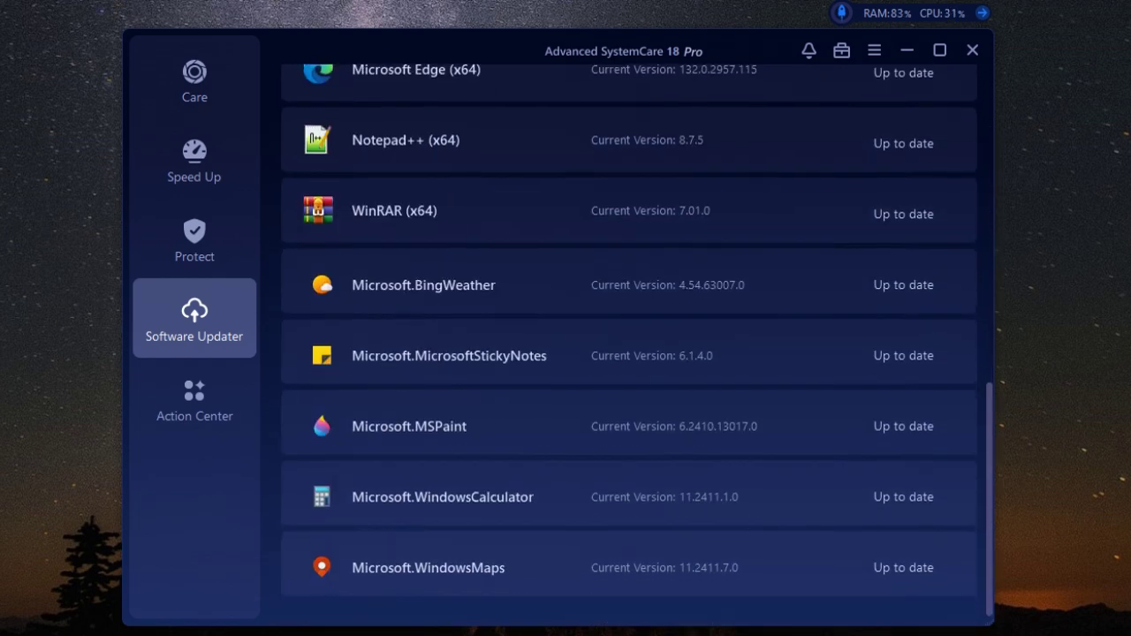
pyautogui.scroll(5, 629, 345)
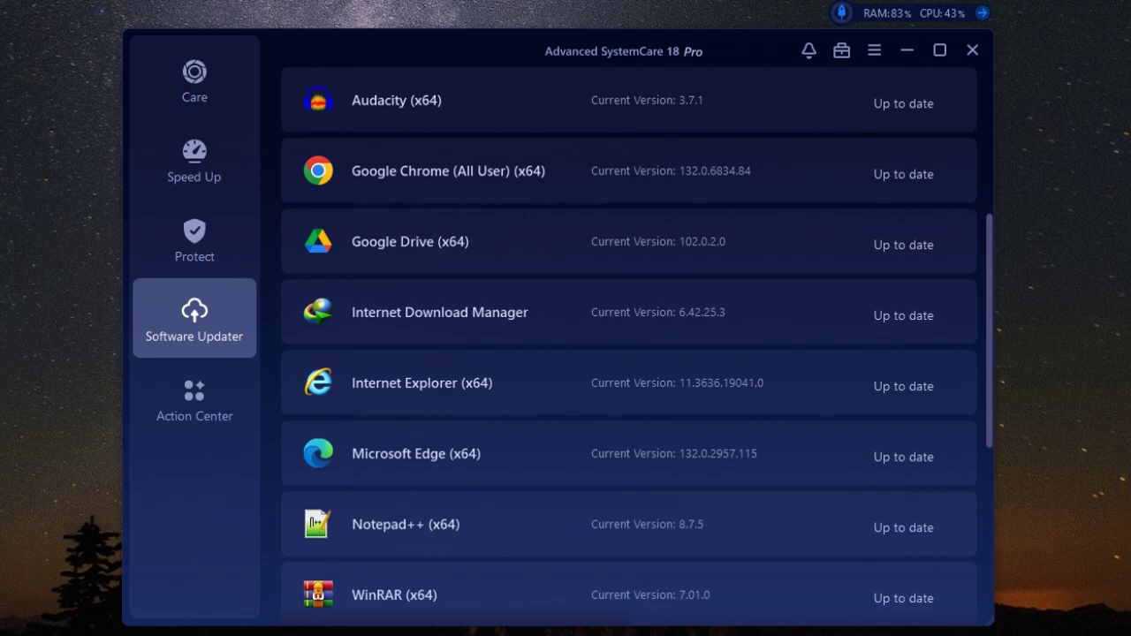
pyautogui.scroll(2, 629, 345)
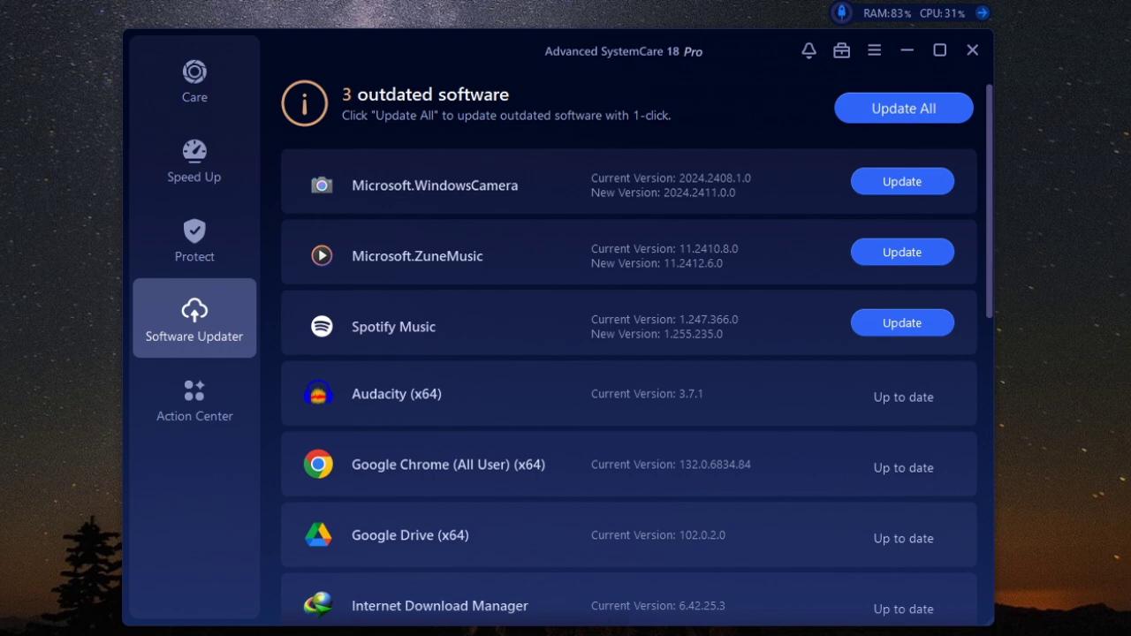
pyautogui.scroll(-1, 629, 345)
pyautogui.scroll(1, 629, 345)
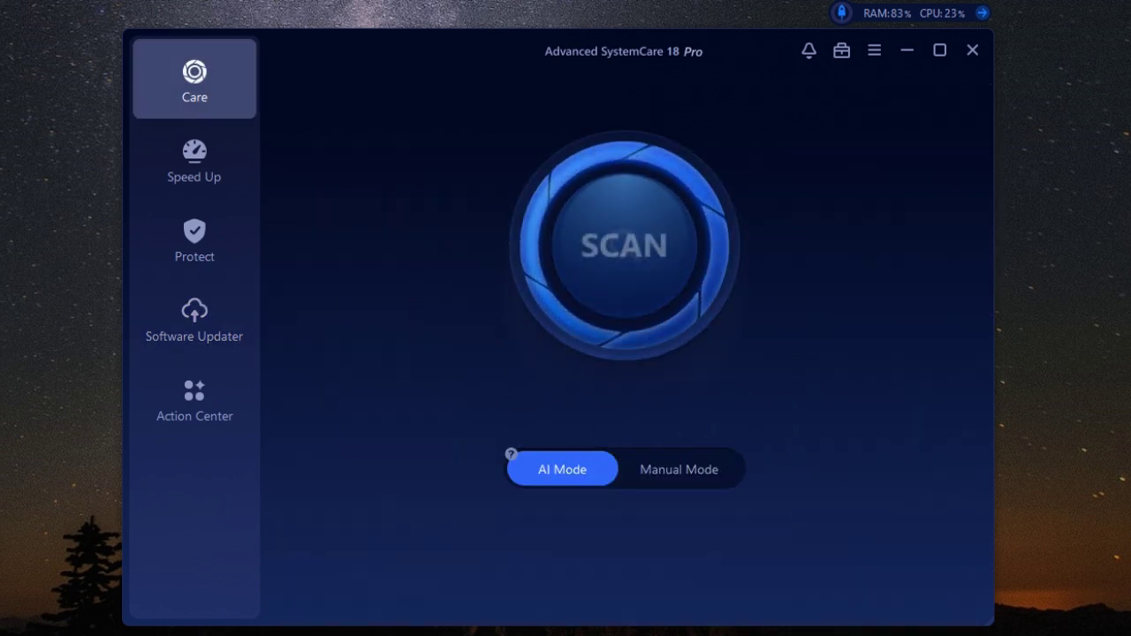
pyautogui.click(678, 469)
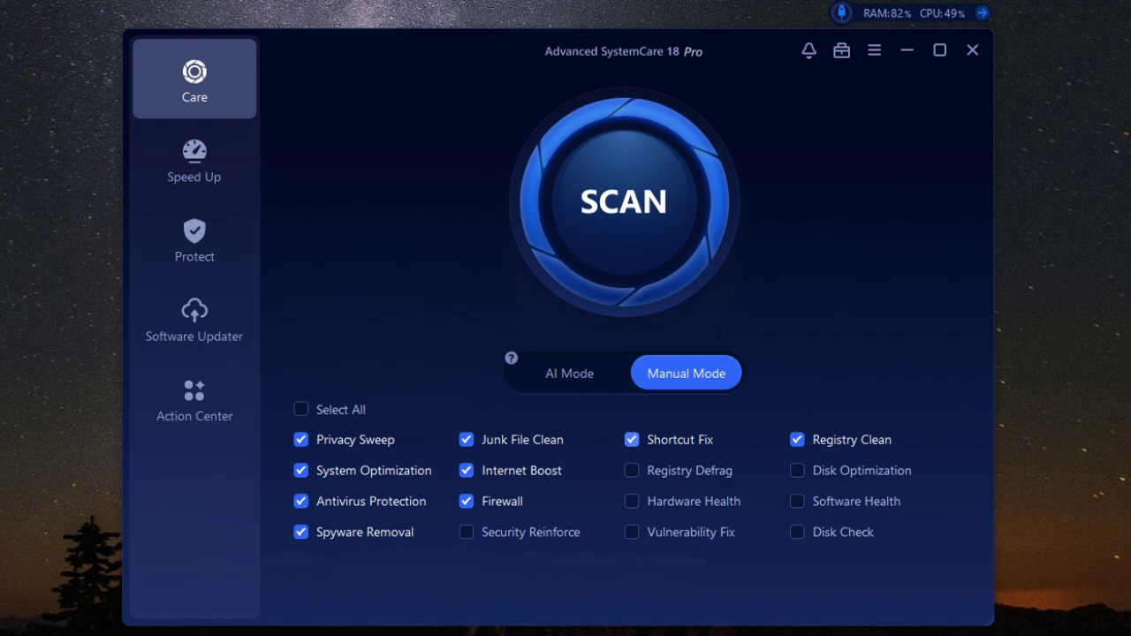